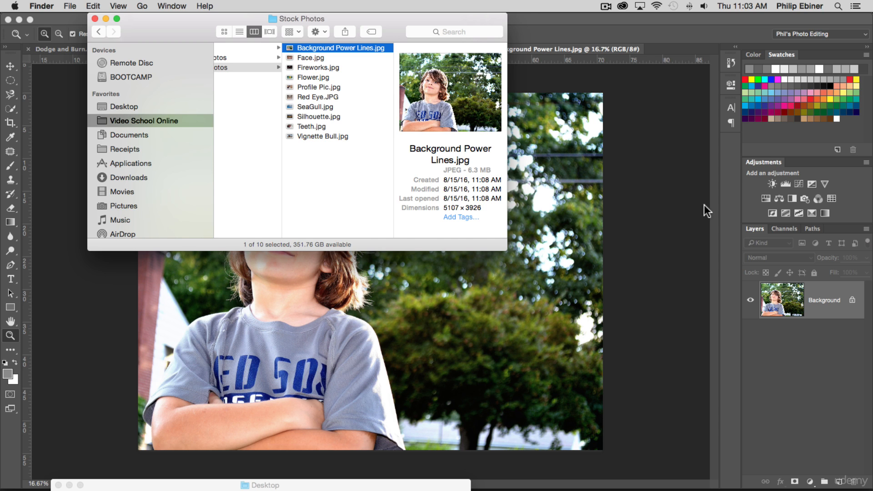
# - Switch to Photoshop and clone foliage over the left end of the upper power line with a 228-pixel Clone Stamp brush
pyautogui.click(557, 179)
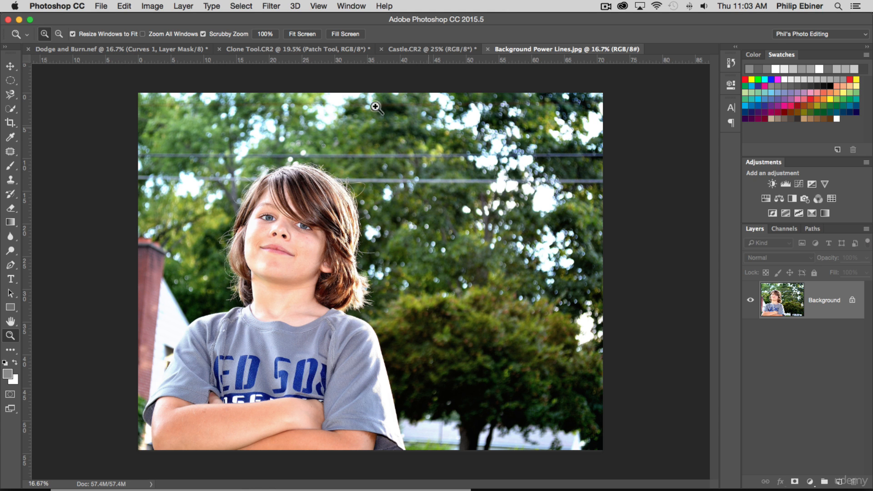
pyautogui.click(574, 157)
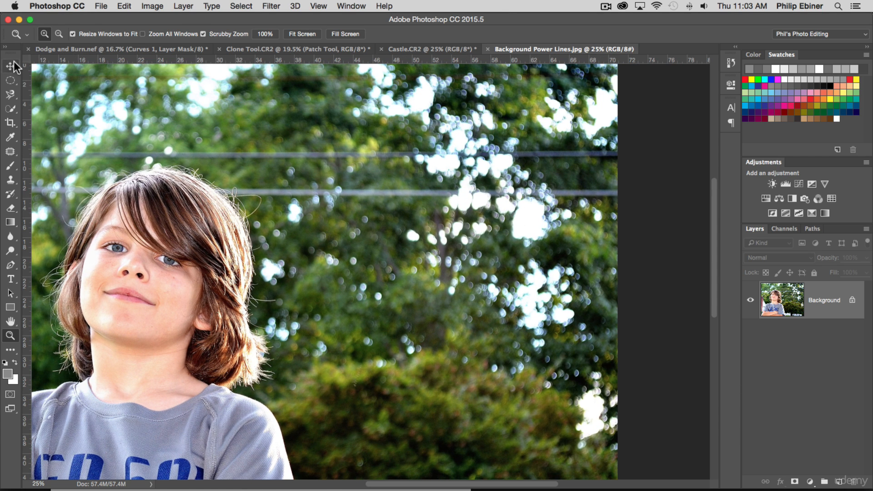
pyautogui.click(12, 67)
pyautogui.hscroll(-5, 319, 228)
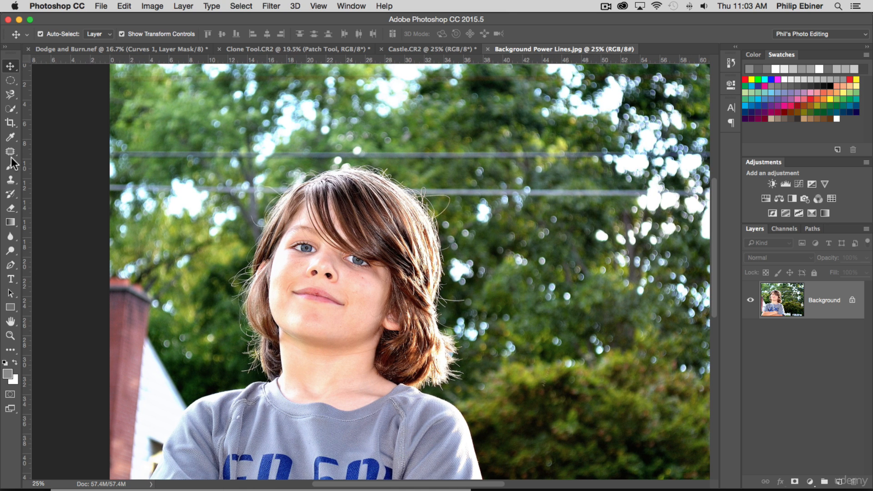
pyautogui.moveTo(14, 182); pyautogui.dragTo(88, 179)
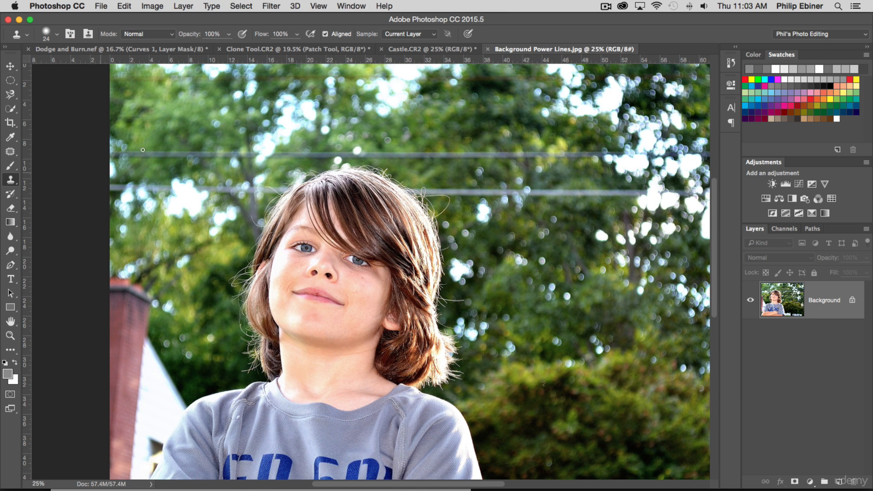
pyautogui.moveTo(173, 137); pyautogui.dragTo(187, 143)
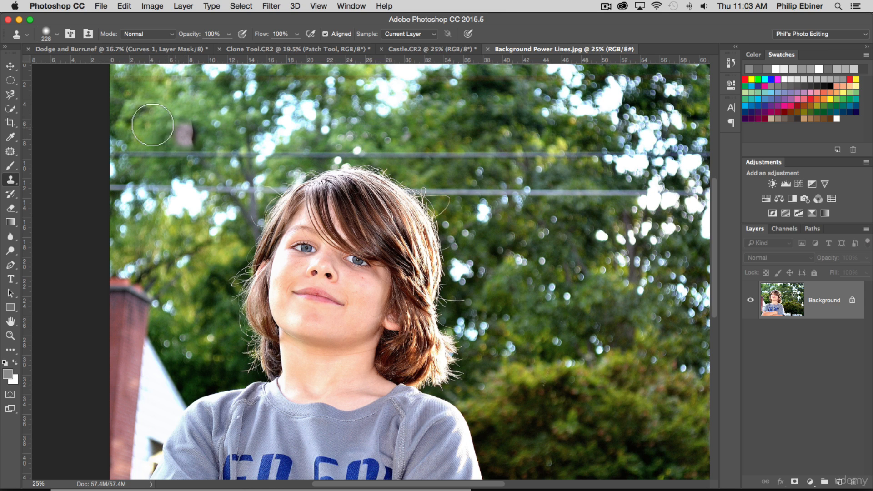
pyautogui.keyDown('alt'); pyautogui.click(166, 143); pyautogui.keyUp('alt')
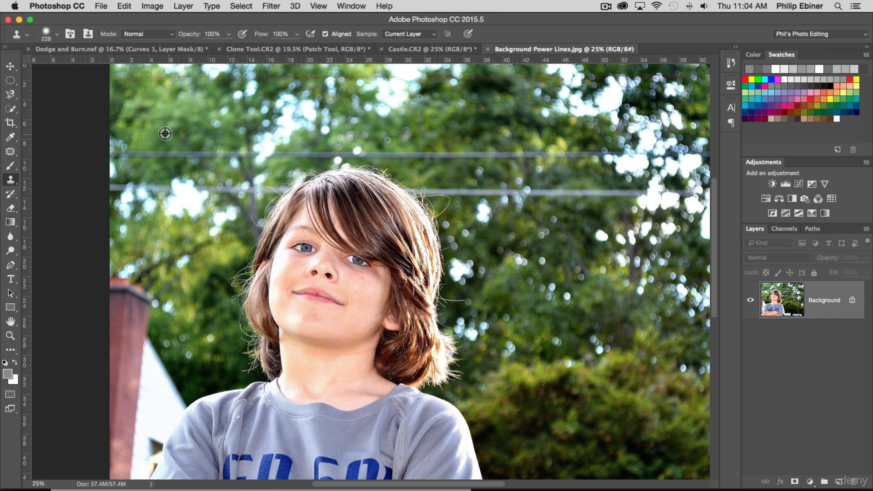
pyautogui.moveTo(163, 152)
pyautogui.mouseDown()
pyautogui.moveTo(119, 154)
pyautogui.moveTo(214, 156)
pyautogui.mouseUp()
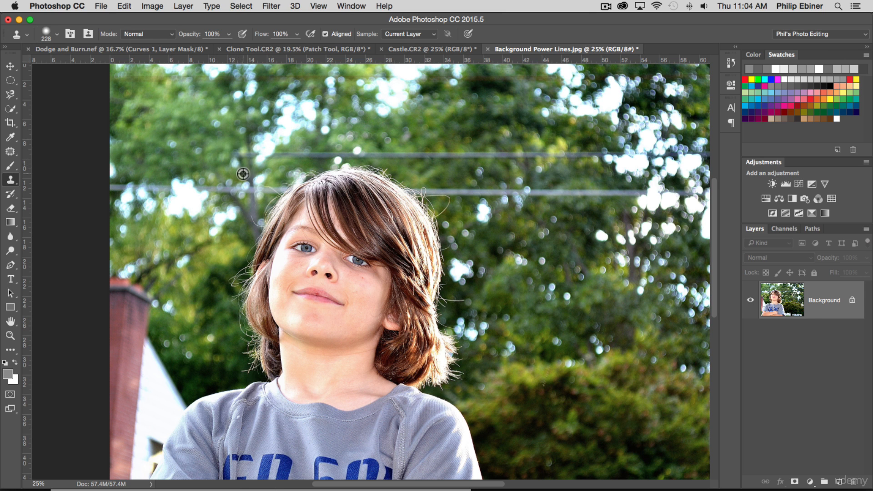
# - Clone foliage over the upper power line where it crosses the tree trunk, using a 78-pixel Clone Stamp brush
pyautogui.press('z')
pyautogui.click(239, 159)
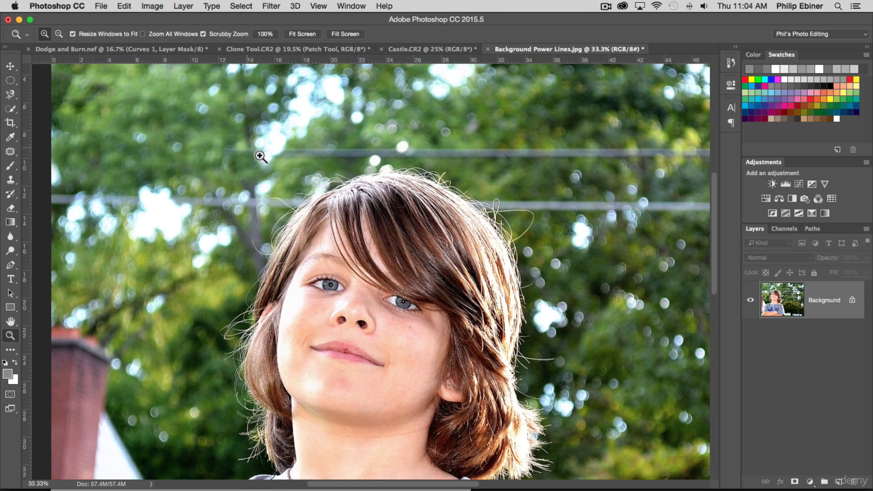
pyautogui.click(230, 163)
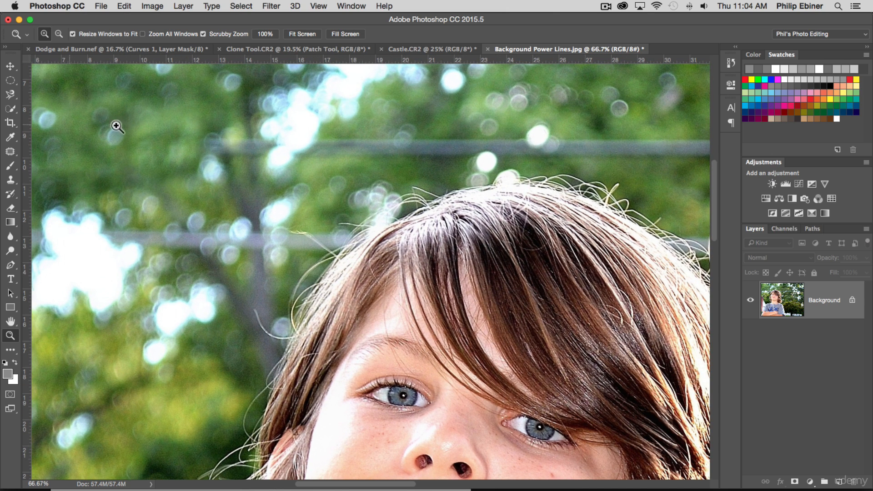
pyautogui.click(10, 182)
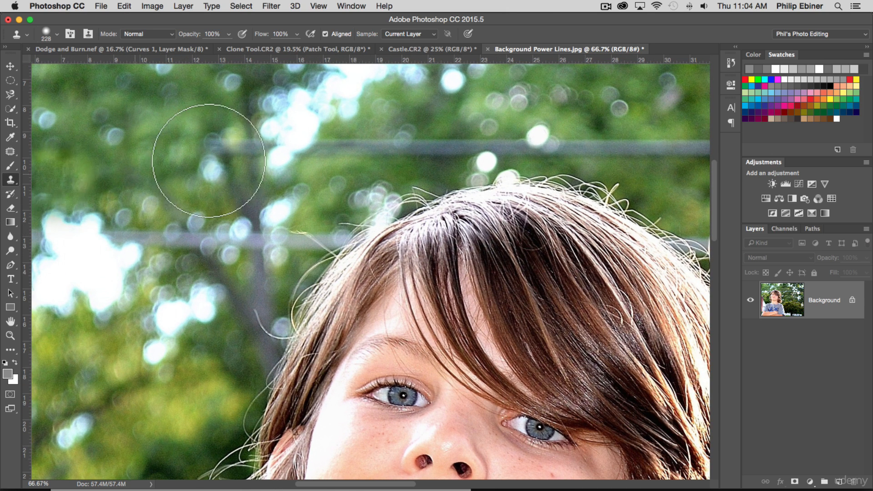
pyautogui.moveTo(236, 175); pyautogui.dragTo(209, 182)
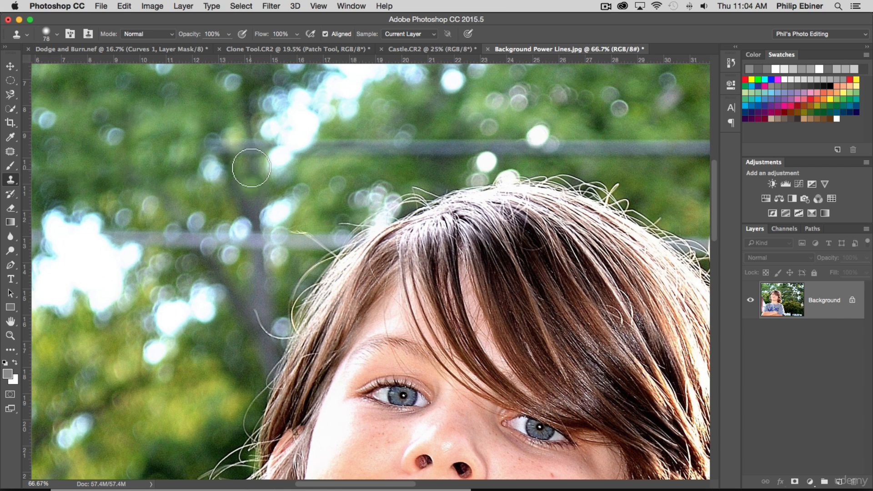
pyautogui.keyDown('alt'); pyautogui.click(250, 127); pyautogui.keyUp('alt')
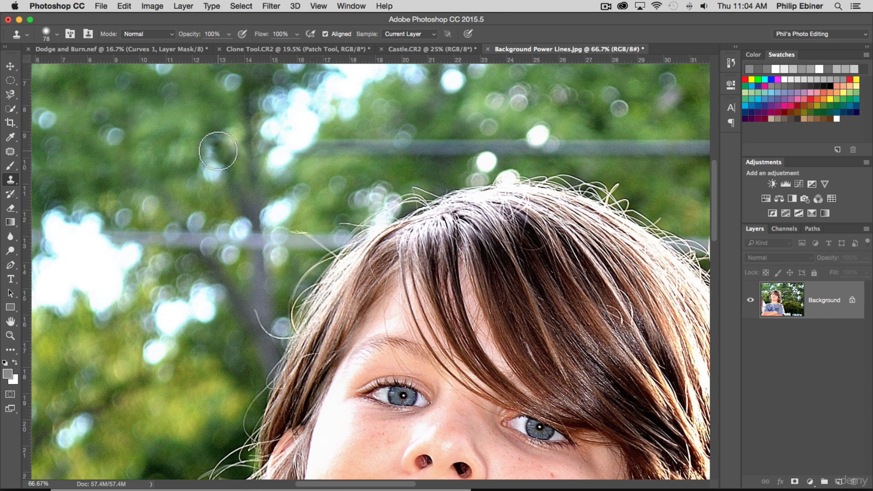
pyautogui.keyDown('alt'); pyautogui.click(237, 155); pyautogui.keyUp('alt')
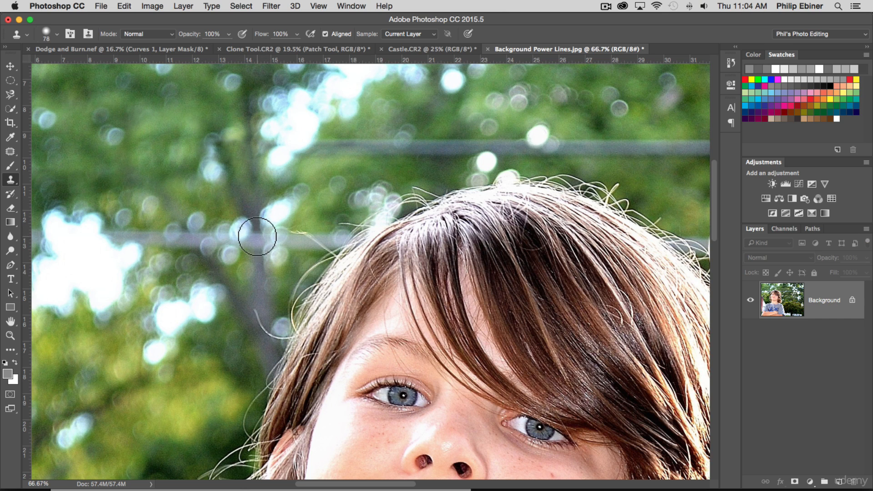
# - Clone out the lower power line around the tree trunk, enlarging the brush to 138 pixels for the stretch left of it
pyautogui.moveTo(257, 237); pyautogui.dragTo(258, 241)
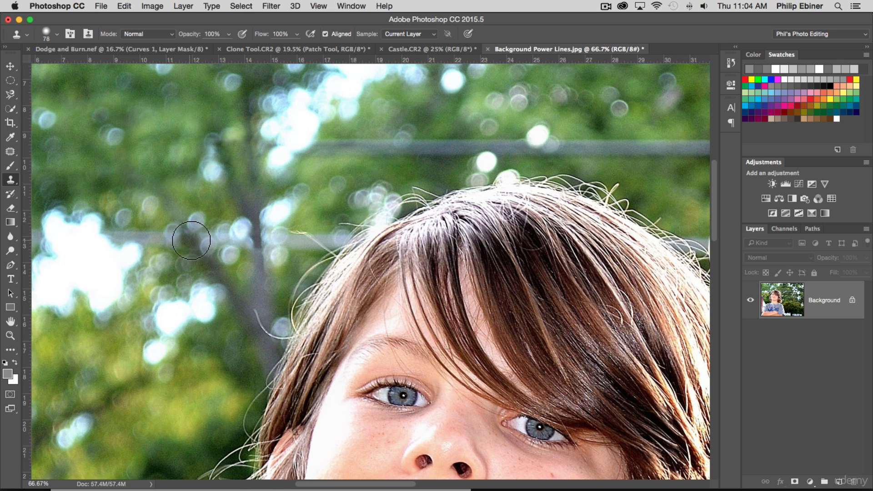
pyautogui.moveTo(126, 178); pyautogui.dragTo(140, 178)
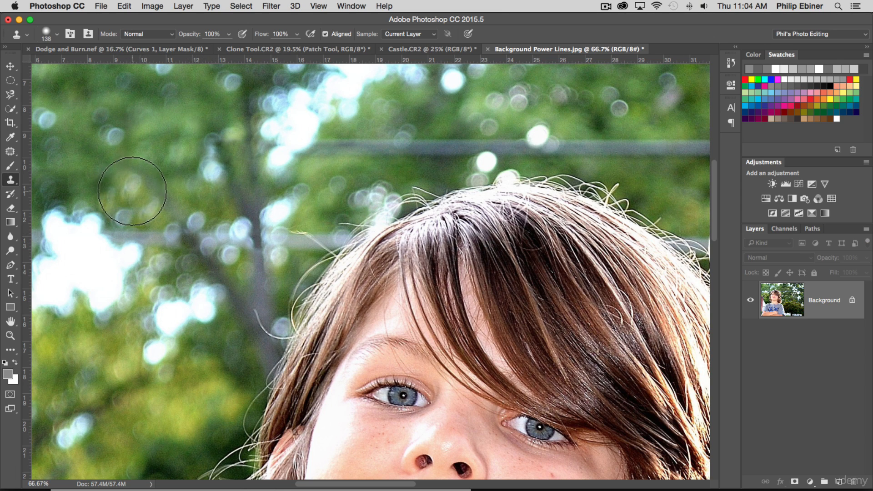
pyautogui.keyDown('alt'); pyautogui.click(129, 203); pyautogui.keyUp('alt')
pyautogui.moveTo(146, 239)
pyautogui.mouseDown()
pyautogui.moveTo(171, 232)
pyautogui.moveTo(197, 233)
pyautogui.mouseUp()
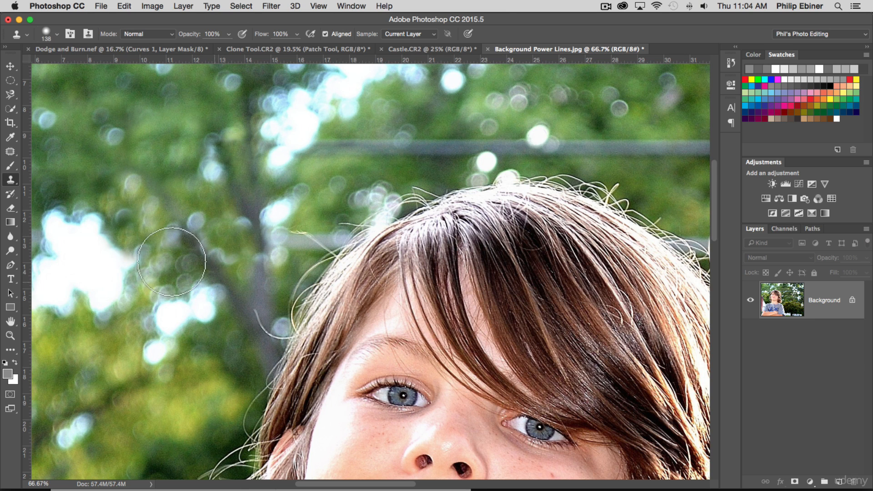
# - Clone foliage over the lower power line from the photo's left edge to the bright gap in the leaves, undoing misplaced strokes
pyautogui.hscroll(-8, 164, 246)
pyautogui.keyDown('alt'); pyautogui.click(205, 180); pyautogui.keyUp('alt')
pyautogui.click(246, 233)
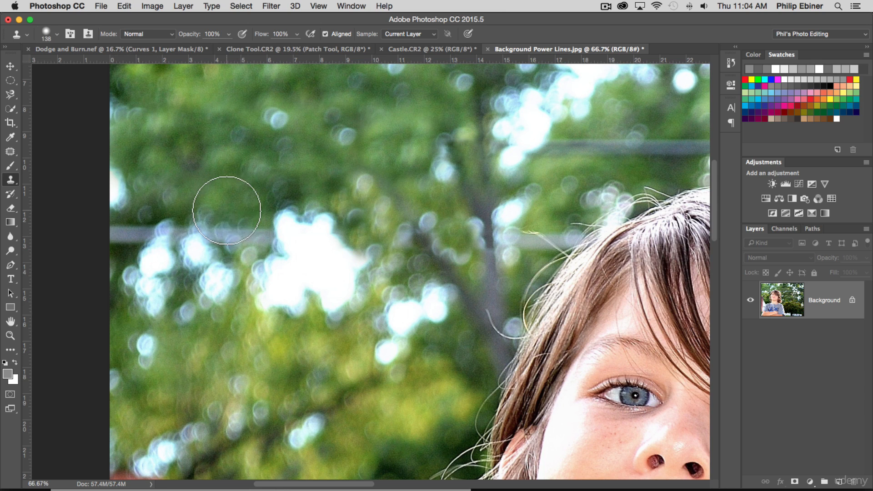
pyautogui.moveTo(182, 185); pyautogui.dragTo(216, 184)
pyautogui.press('super+z')
pyautogui.keyDown('alt'); pyautogui.click(236, 182); pyautogui.keyUp('alt')
pyautogui.moveTo(195, 211); pyautogui.dragTo(105, 211)
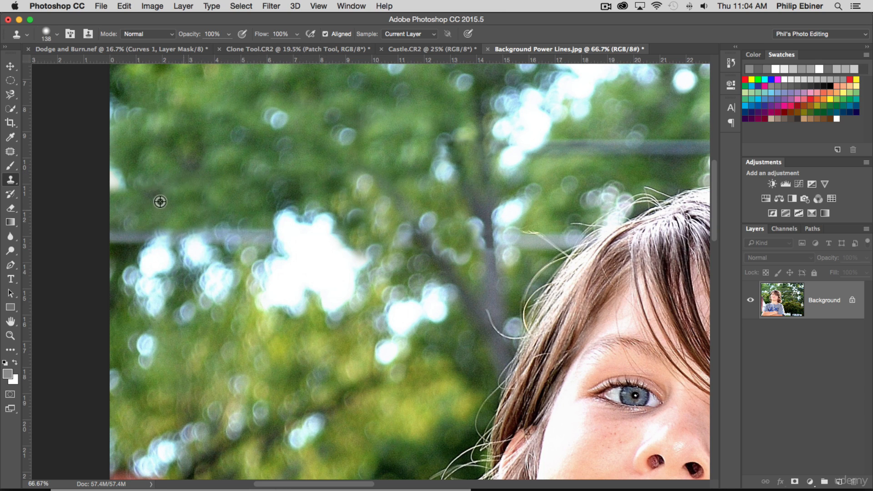
pyautogui.moveTo(214, 214)
pyautogui.mouseDown()
pyautogui.moveTo(255, 237)
pyautogui.moveTo(140, 238)
pyautogui.mouseUp()
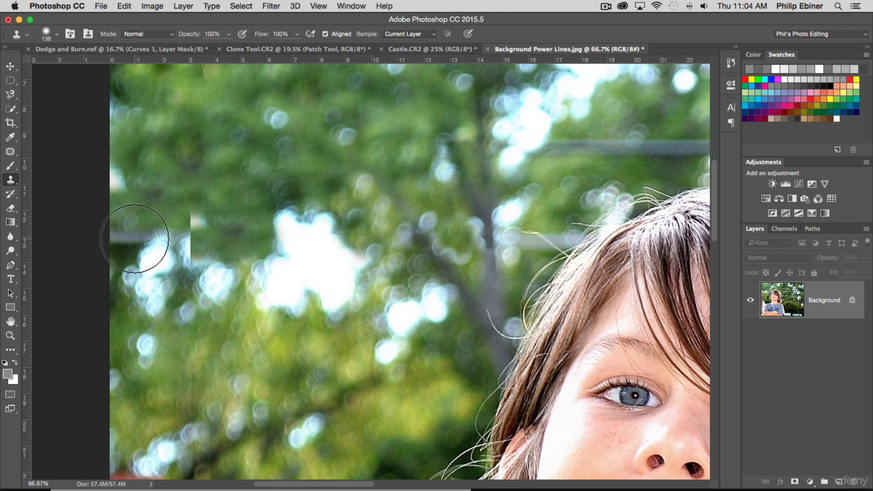
pyautogui.press('alt+super+z')
pyautogui.press('alt+super+z')
pyautogui.press('alt+super+z')
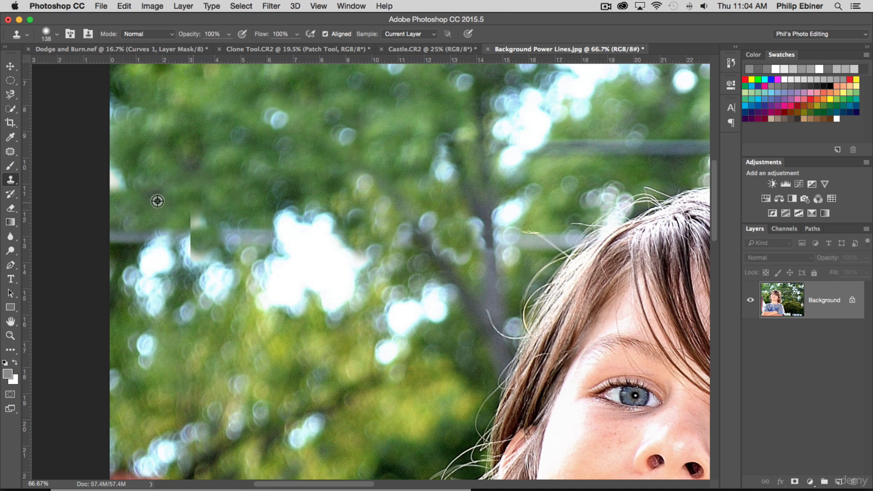
pyautogui.moveTo(124, 232)
pyautogui.mouseDown()
pyautogui.moveTo(220, 229)
pyautogui.moveTo(256, 242)
pyautogui.mouseUp()
pyautogui.click(255, 241)
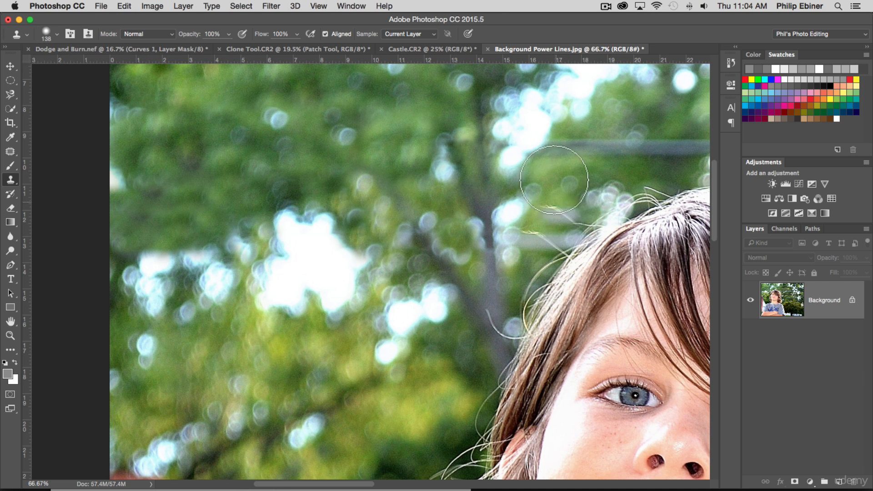
# - Clone foliage over the upper power line above the boy's head and the lower line's remainder left of his hair
pyautogui.hscroll(10, 553, 206)
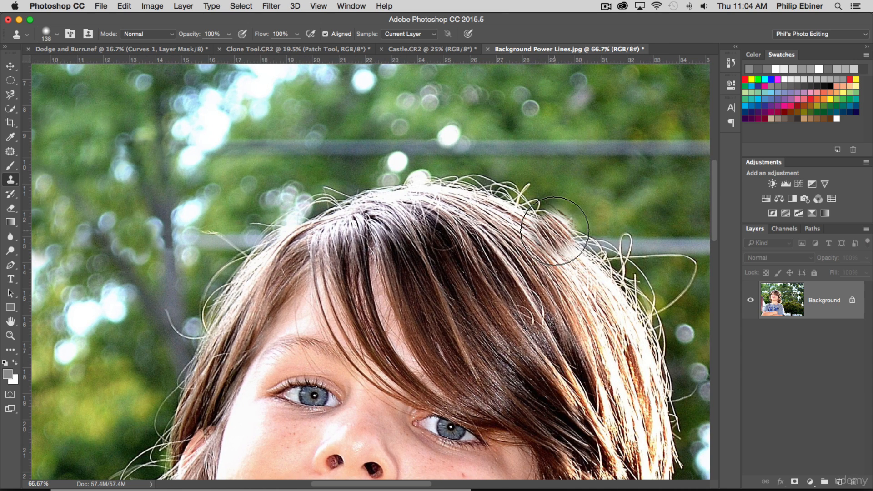
pyautogui.keyDown('alt'); pyautogui.click(277, 126); pyautogui.keyUp('alt')
pyautogui.moveTo(236, 146); pyautogui.dragTo(340, 147)
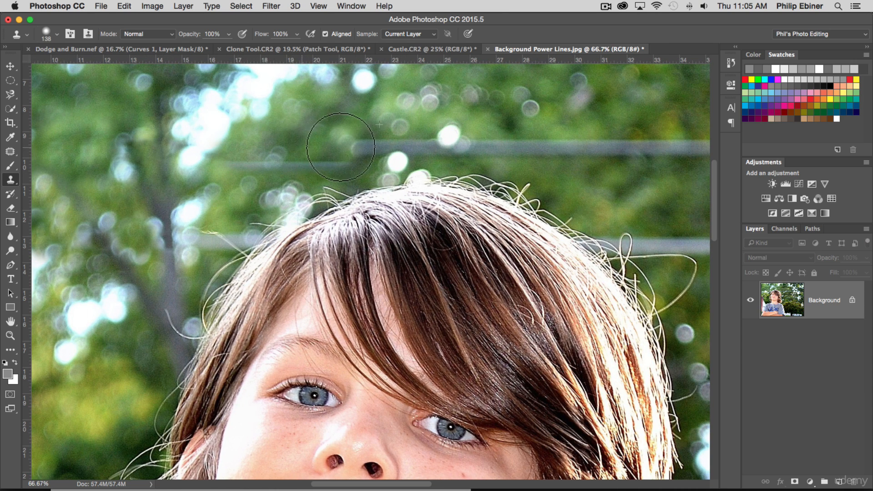
pyautogui.moveTo(223, 163); pyautogui.dragTo(315, 163)
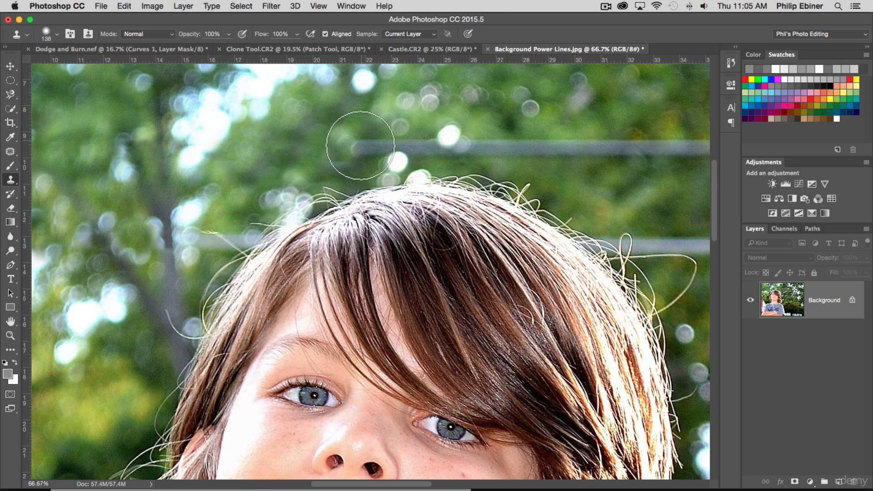
pyautogui.moveTo(360, 145); pyautogui.dragTo(532, 145)
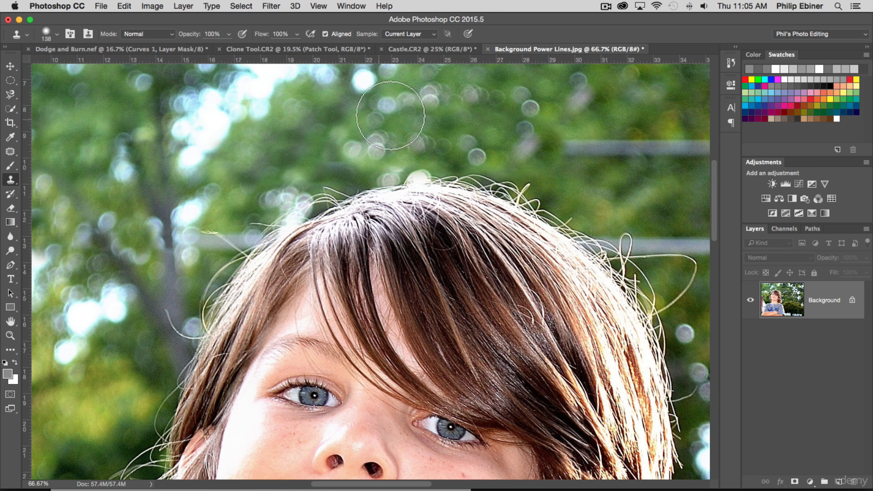
pyautogui.keyDown('alt'); pyautogui.click(226, 230); pyautogui.keyUp('alt')
pyautogui.moveTo(217, 242); pyautogui.dragTo(240, 231)
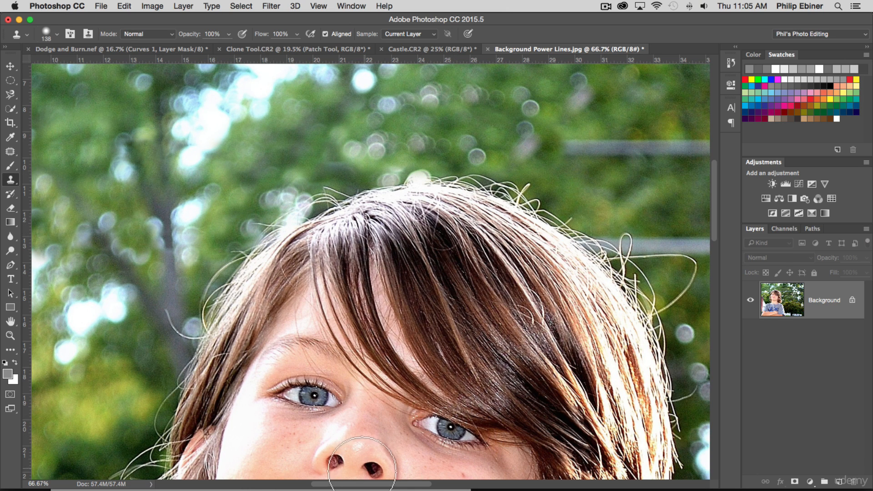
pyautogui.moveTo(361, 484); pyautogui.dragTo(445, 483)
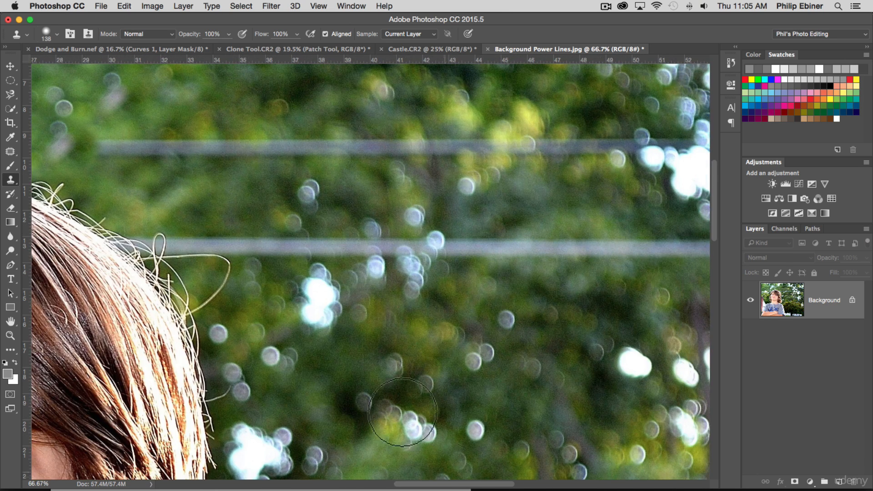
pyautogui.moveTo(380, 243); pyautogui.dragTo(473, 250)
pyautogui.click(418, 278)
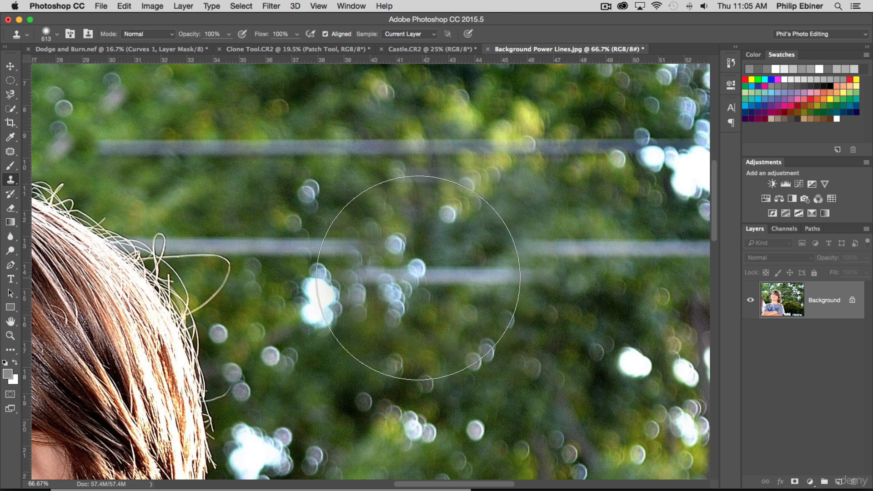
pyautogui.moveTo(418, 278)
pyautogui.mouseDown()
pyautogui.moveTo(396, 314)
pyautogui.moveTo(406, 306)
pyautogui.moveTo(410, 213)
pyautogui.moveTo(409, 224)
pyautogui.mouseUp()
pyautogui.press('super+z')
# - Clone foliage from below over the middle of the upper power line right of the boy, undoing the misplaced stroke on the lower line
pyautogui.keyDown('alt'); pyautogui.click(472, 359); pyautogui.keyUp('alt')
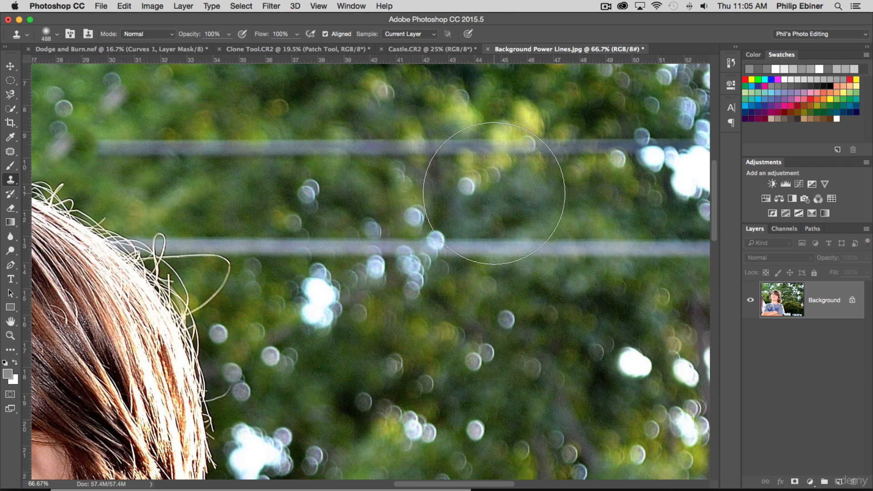
pyautogui.moveTo(495, 193)
pyautogui.mouseDown()
pyautogui.moveTo(489, 201)
pyautogui.moveTo(346, 170)
pyautogui.moveTo(269, 168)
pyautogui.mouseUp()
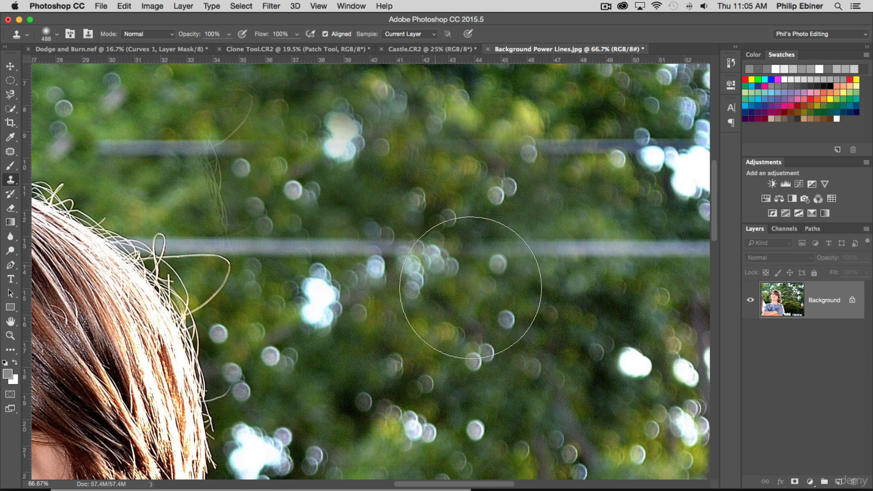
pyautogui.moveTo(198, 172)
pyautogui.mouseDown()
pyautogui.moveTo(232, 131)
pyautogui.moveTo(232, 183)
pyautogui.mouseUp()
pyautogui.moveTo(377, 245); pyautogui.dragTo(403, 248)
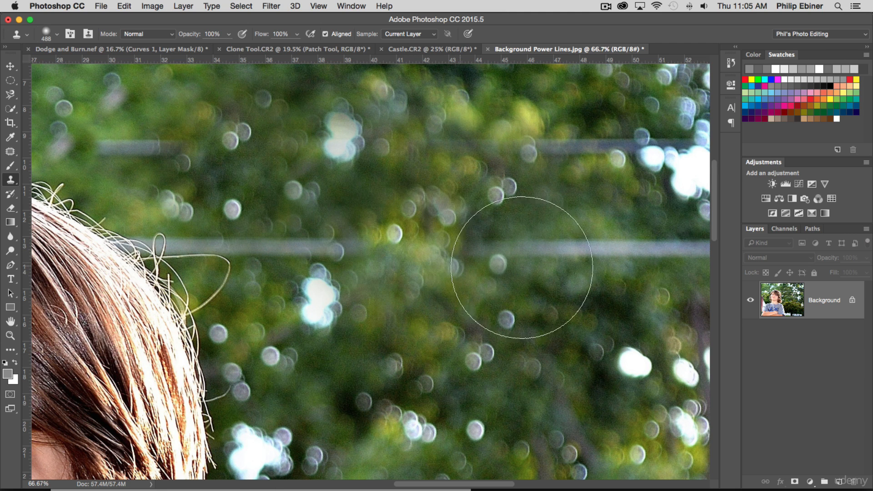
pyautogui.press('super+z')
# - Resample the darker foliage and clone it over the middle stretch of the lower power line right of the boy
pyautogui.keyDown('alt'); pyautogui.click(561, 324); pyautogui.keyUp('alt')
pyautogui.moveTo(530, 235); pyautogui.dragTo(607, 251)
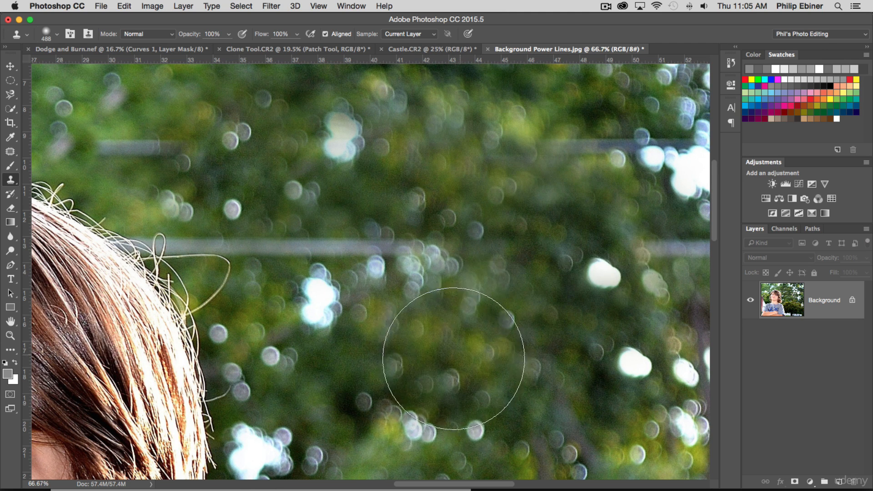
pyautogui.moveTo(388, 257)
pyautogui.mouseDown()
pyautogui.moveTo(422, 258)
pyautogui.moveTo(298, 237)
pyautogui.mouseUp()
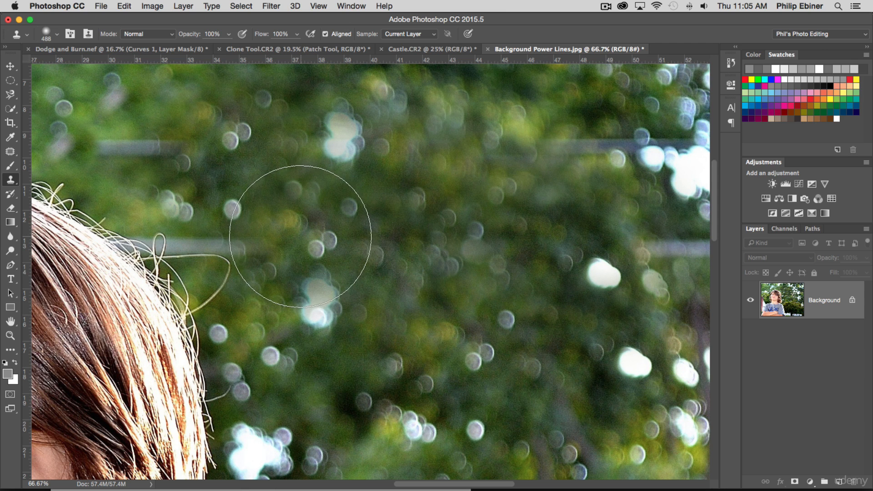
pyautogui.keyDown('alt'); pyautogui.click(430, 360); pyautogui.keyUp('alt')
pyautogui.click(409, 237)
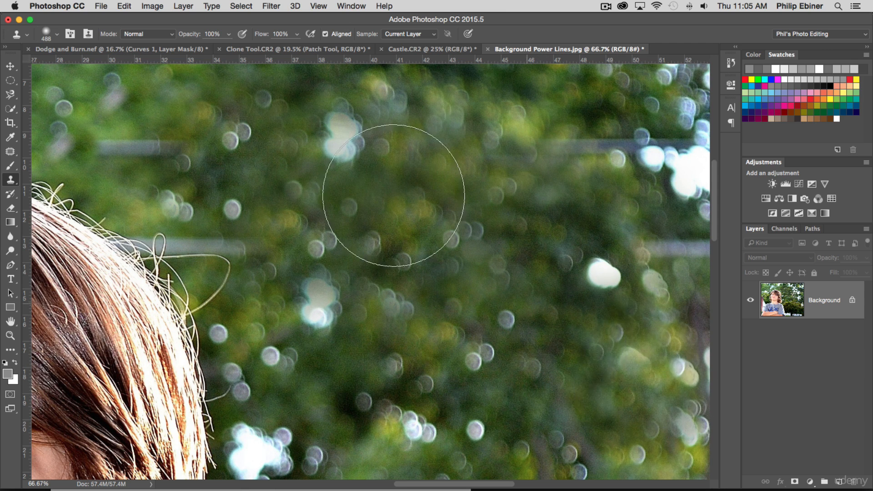
# - Clone foliage with a 222 px brush over the leftover pieces of both power lines beside the boy's hair, undoing the misplaced stroke
pyautogui.moveTo(175, 140); pyautogui.dragTo(114, 139)
pyautogui.press('super+z')
pyautogui.moveTo(331, 169); pyautogui.dragTo(281, 170)
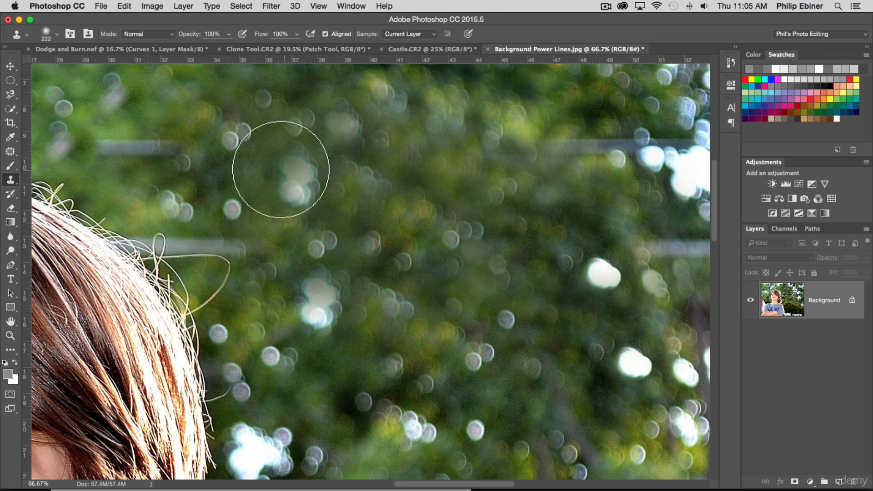
pyautogui.keyDown('alt'); pyautogui.click(137, 107); pyautogui.keyUp('alt')
pyautogui.moveTo(112, 141); pyautogui.dragTo(146, 146)
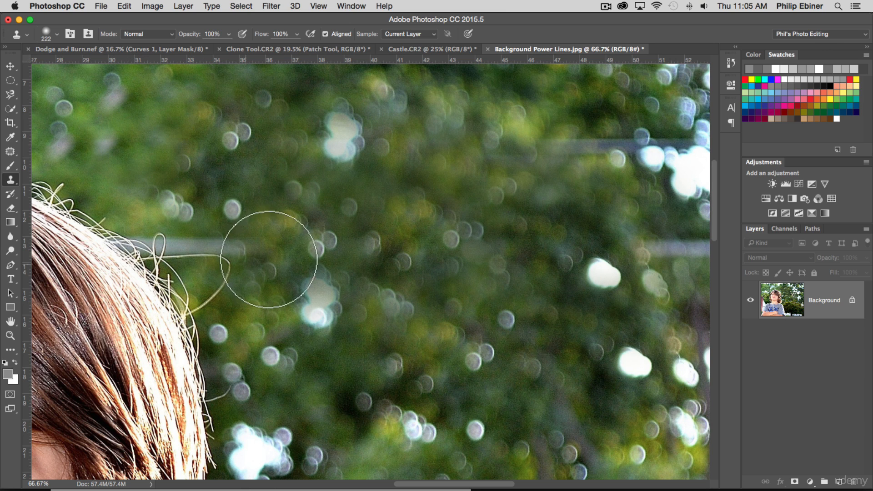
pyautogui.moveTo(197, 244)
pyautogui.mouseDown()
pyautogui.moveTo(260, 250)
pyautogui.moveTo(304, 269)
pyautogui.mouseUp()
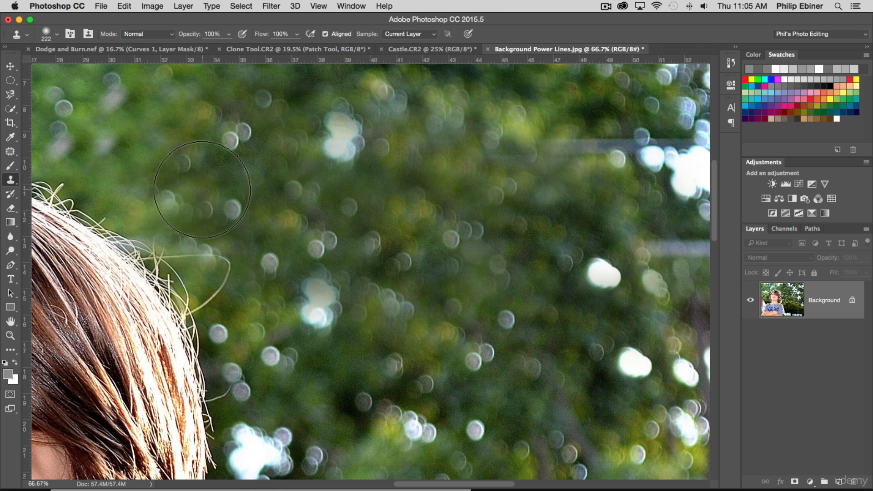
pyautogui.moveTo(168, 215); pyautogui.dragTo(151, 216)
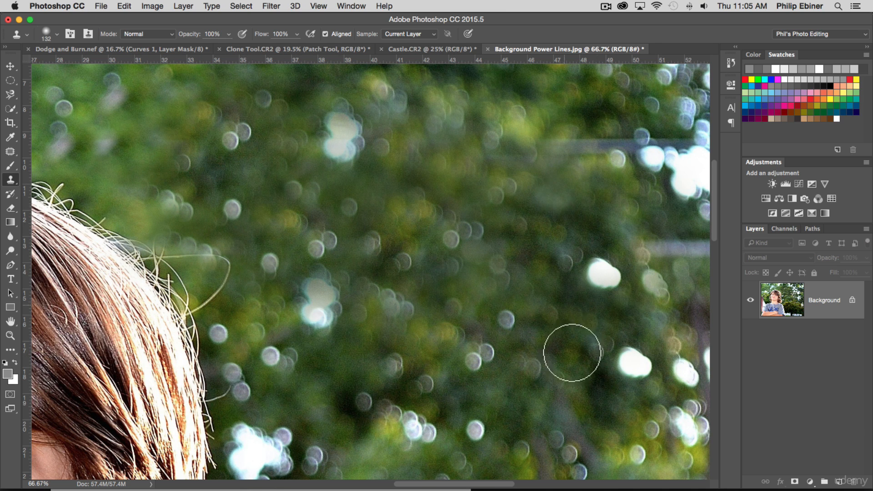
# - Enlarge the brush to 617 px and clone bright, spotted foliage over both power lines where they cross the light gaps right of the boy
pyautogui.hscroll(10, 552, 245)
pyautogui.hscroll(6, 551, 244)
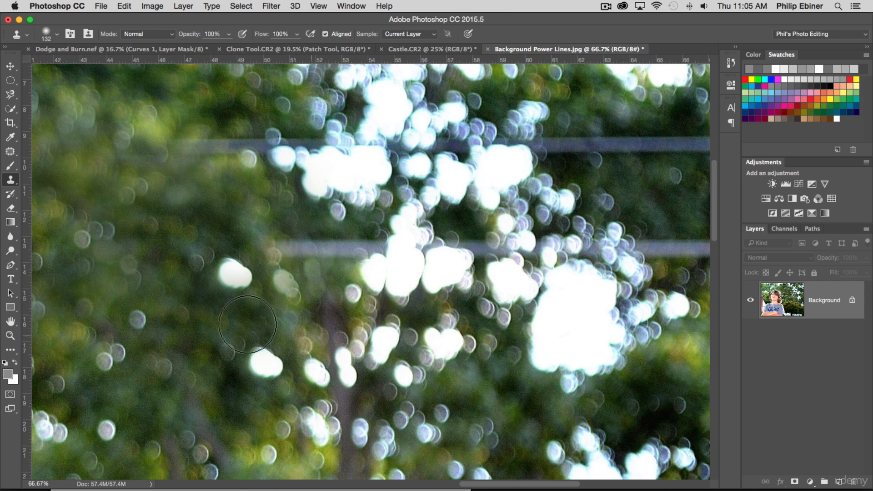
pyautogui.moveTo(297, 312); pyautogui.dragTo(400, 308)
pyautogui.scroll(-1, 435, 122)
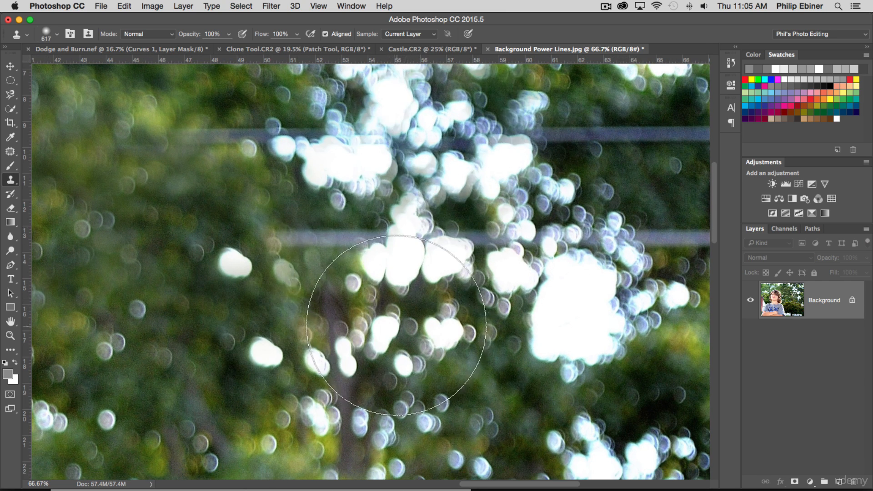
pyautogui.click(345, 251)
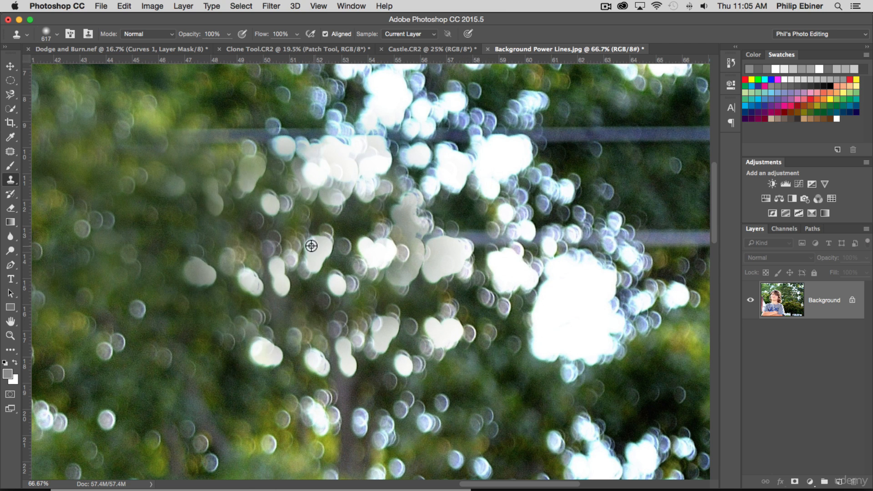
pyautogui.keyDown('alt'); pyautogui.click(381, 246); pyautogui.keyUp('alt')
pyautogui.moveTo(225, 156); pyautogui.dragTo(379, 160)
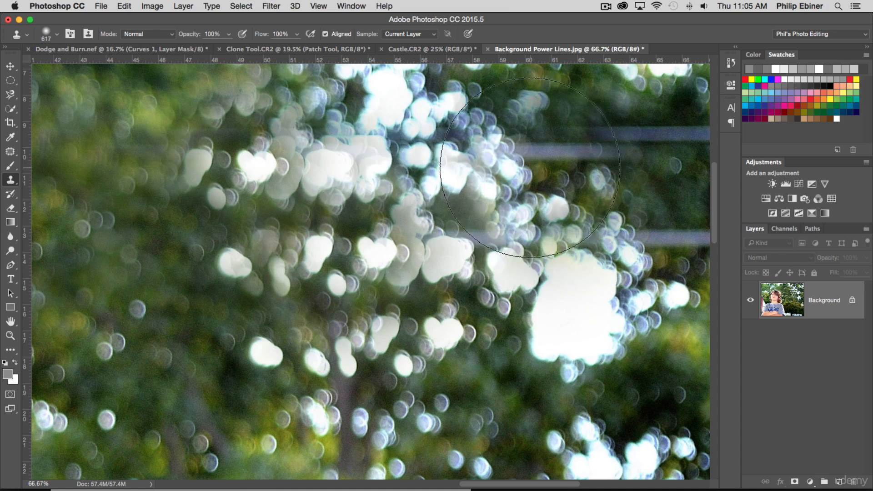
# - Sample foliage above the upper power line and clone it over the remaining ends of both lines at the photo's right edge
pyautogui.press('z')
pyautogui.keyDown('alt'); pyautogui.click(459, 238); pyautogui.keyUp('alt')
pyautogui.keyDown('alt'); pyautogui.click(478, 236); pyautogui.keyUp('alt')
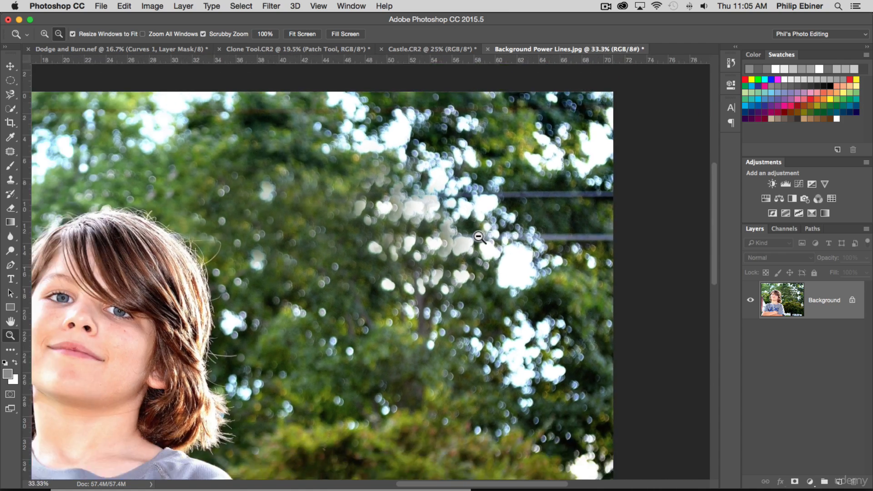
pyautogui.keyDown('alt'); pyautogui.click(477, 239); pyautogui.keyUp('alt')
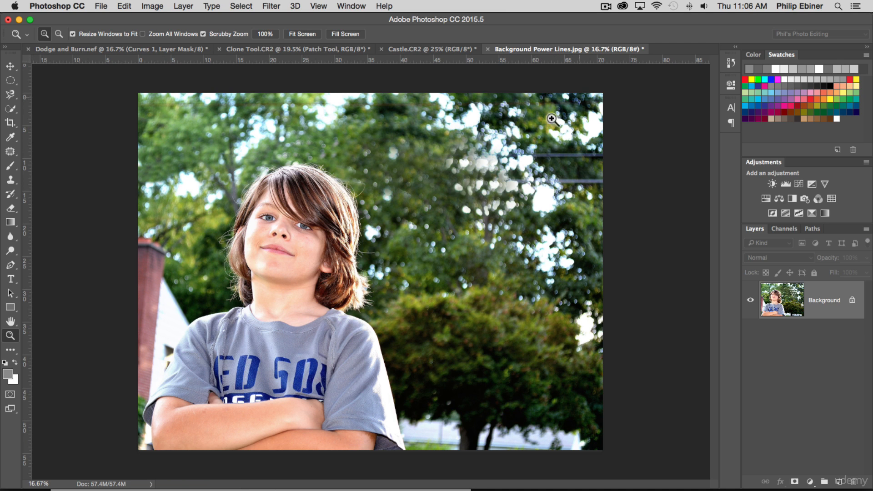
pyautogui.press('c')
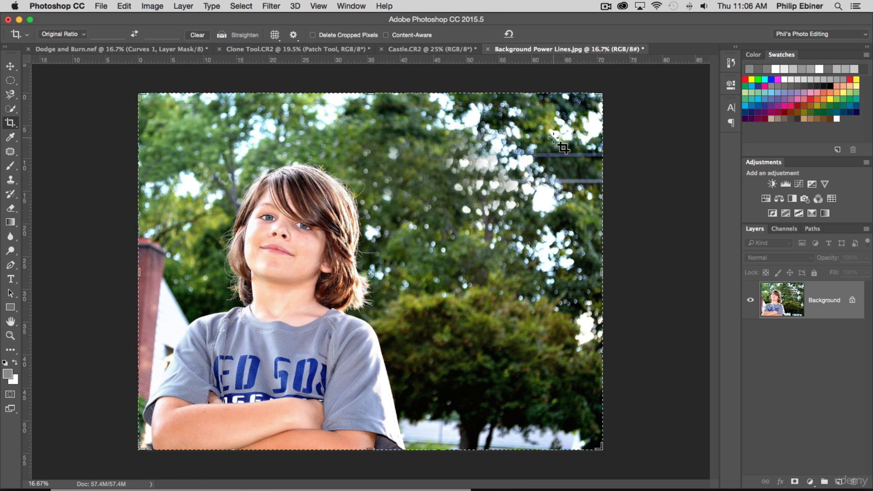
pyautogui.click(11, 179)
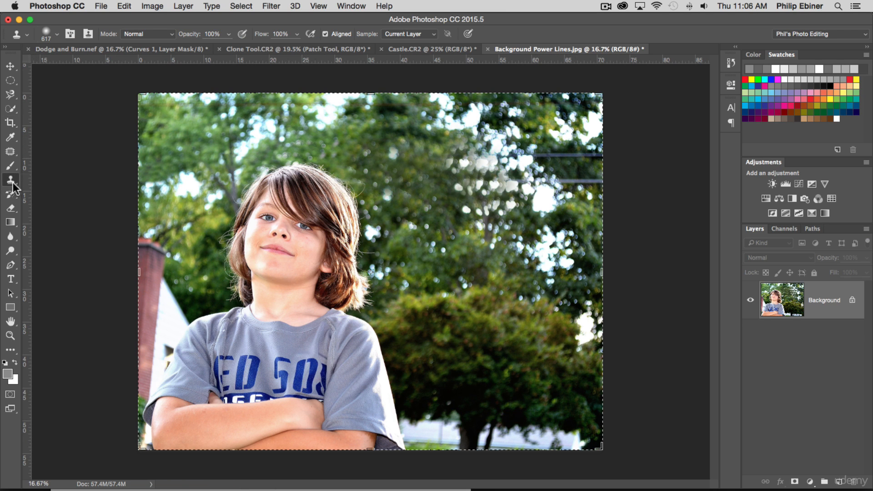
pyautogui.keyDown('alt'); pyautogui.click(545, 131); pyautogui.keyUp('alt')
pyautogui.moveTo(550, 155); pyautogui.dragTo(582, 154)
pyautogui.moveTo(608, 180)
pyautogui.mouseDown()
pyautogui.moveTo(566, 181)
pyautogui.moveTo(607, 182)
pyautogui.mouseUp()
pyautogui.keyDown('alt'); pyautogui.click(481, 189); pyautogui.keyUp('alt')
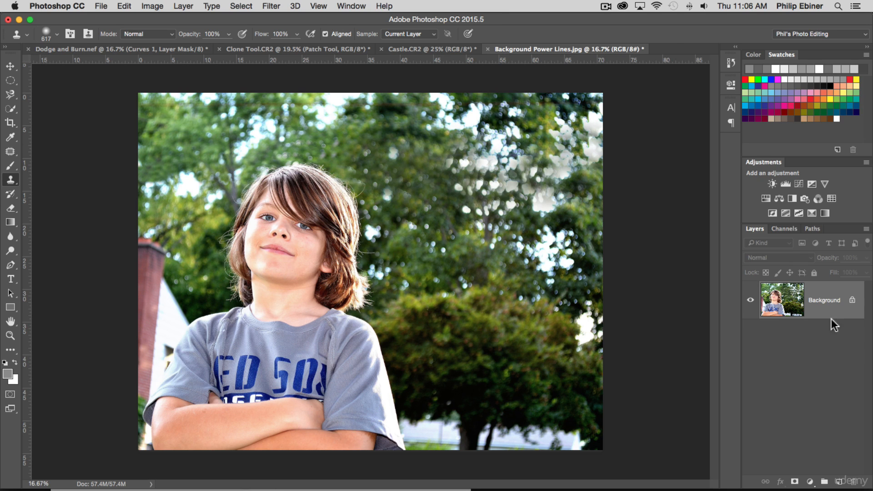
# - Compare the originally opened photo with the last Clone Stamp state in the history, ending on the retouched version
pyautogui.click(731, 64)
pyautogui.scroll(5, 679, 126)
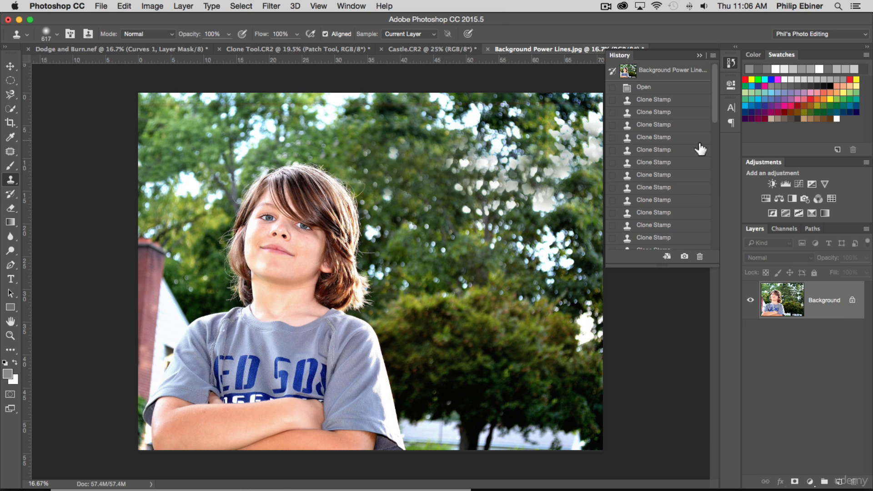
pyautogui.click(650, 87)
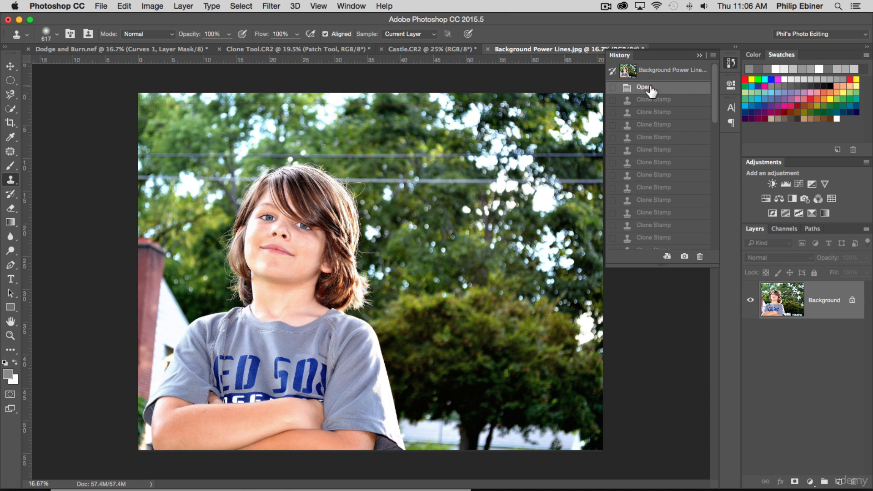
pyautogui.scroll(-5, 643, 176)
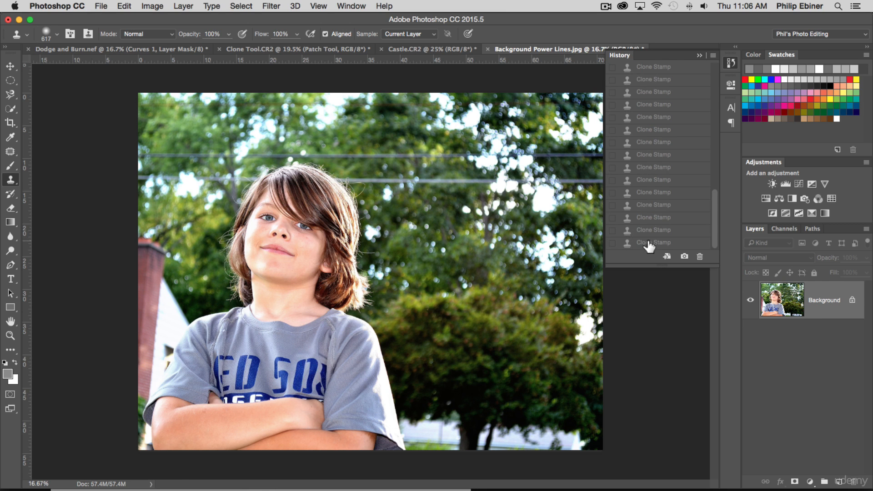
pyautogui.click(650, 243)
pyautogui.scroll(5, 679, 179)
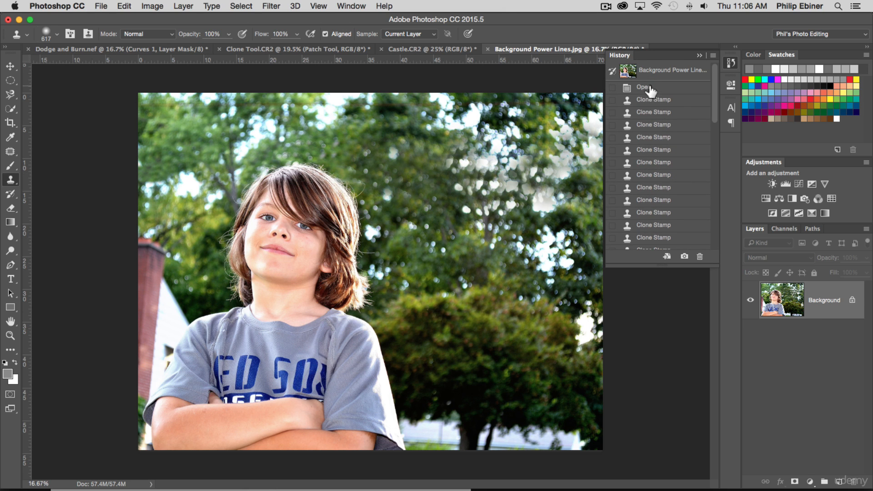
pyautogui.click(650, 88)
pyautogui.scroll(-5, 664, 150)
pyautogui.click(651, 243)
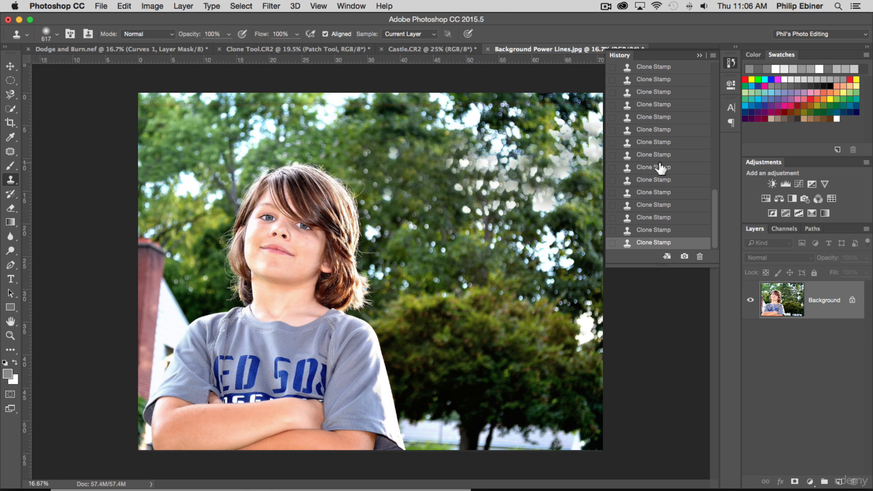
pyautogui.scroll(5, 660, 168)
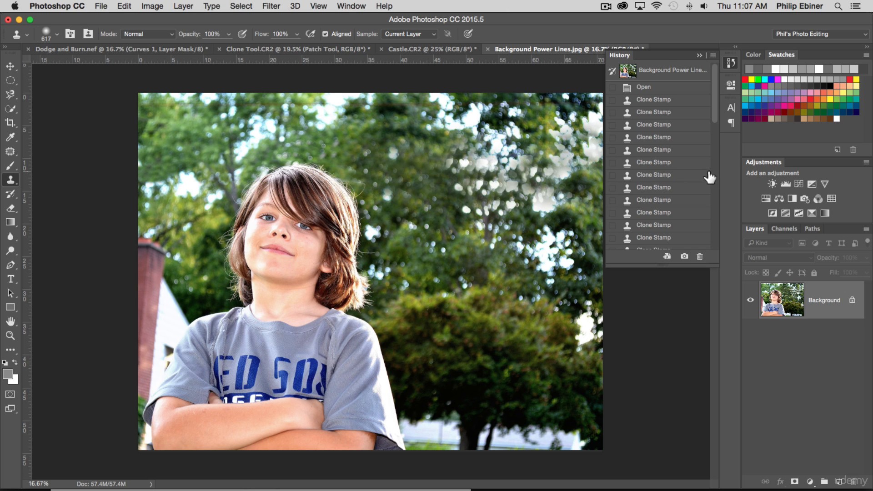
pyautogui.scroll(-5, 680, 200)
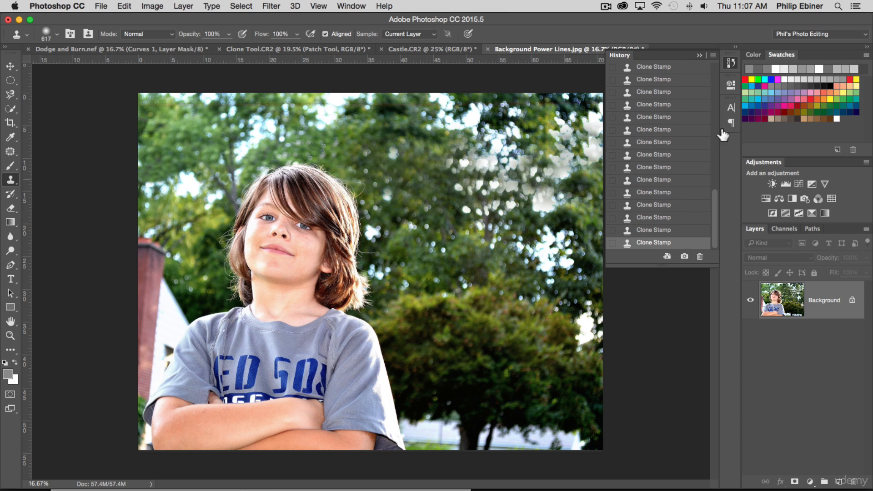